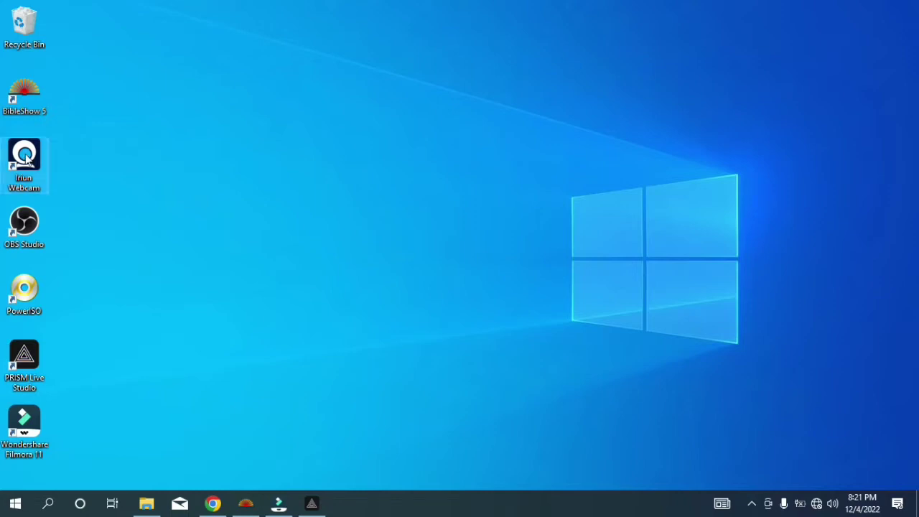
# Step: Launch Iriun Webcam from its desktop shortcut so it connects to the TECNO phone over WiFi
pyautogui.doubleClick(26, 159)
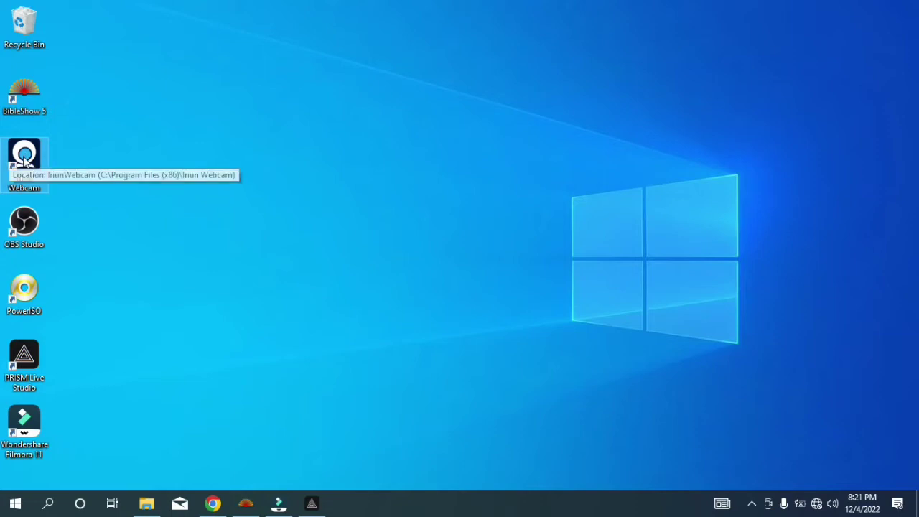
pyautogui.doubleClick(23, 160)
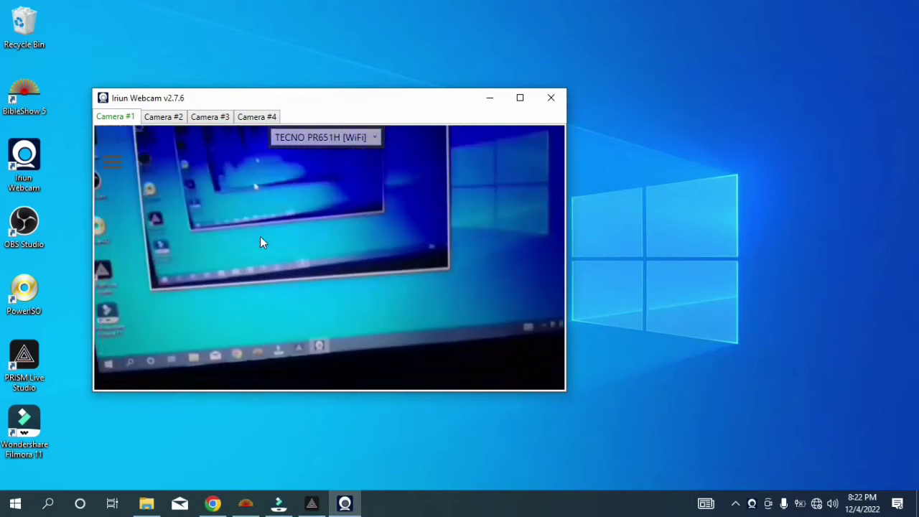
# Step: Bring PRISM Live Studio in front once Iriun shows the phone's camera feed
pyautogui.click(312, 505)
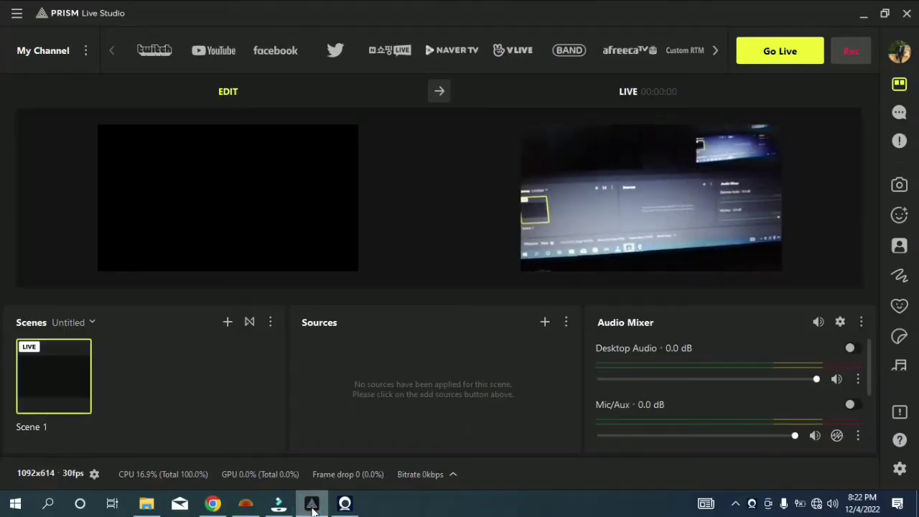
# Step: Send the blank scene live and add a default-named Webcam/Video Capture Device source to Scene 1
pyautogui.click(438, 89)
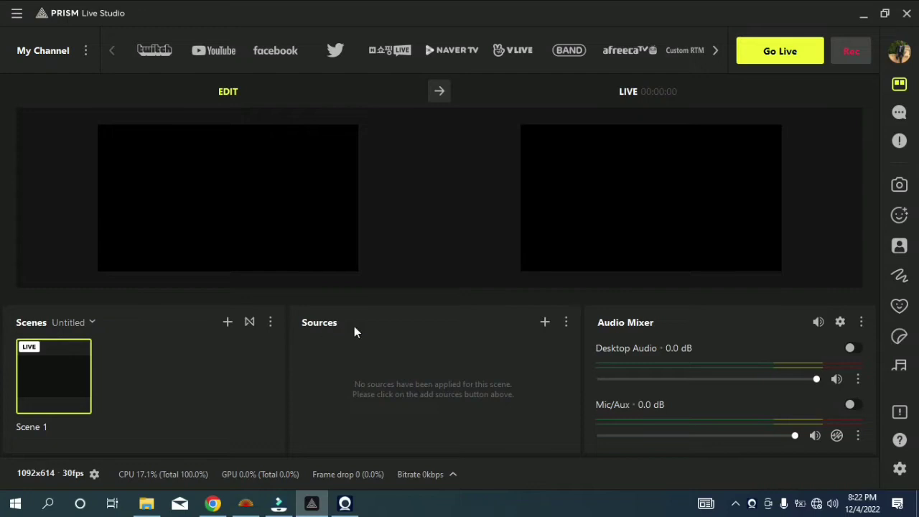
pyautogui.click(544, 323)
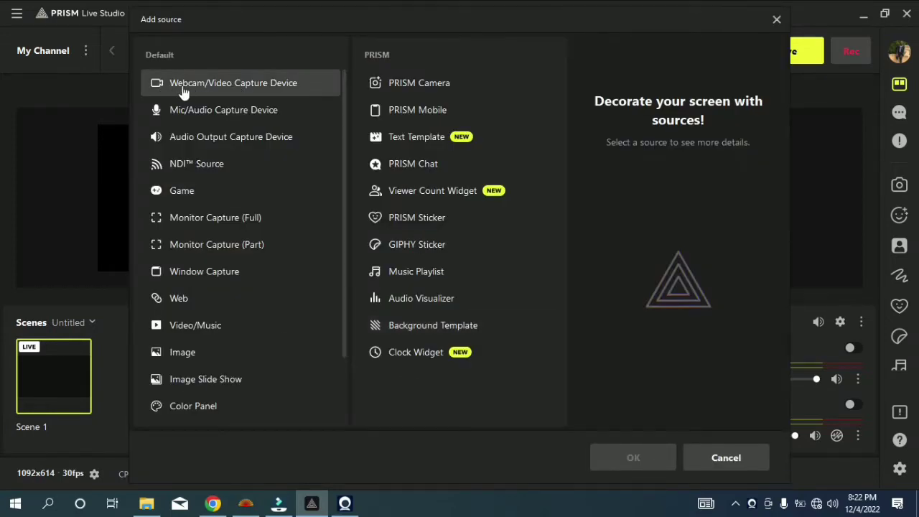
pyautogui.click(237, 87)
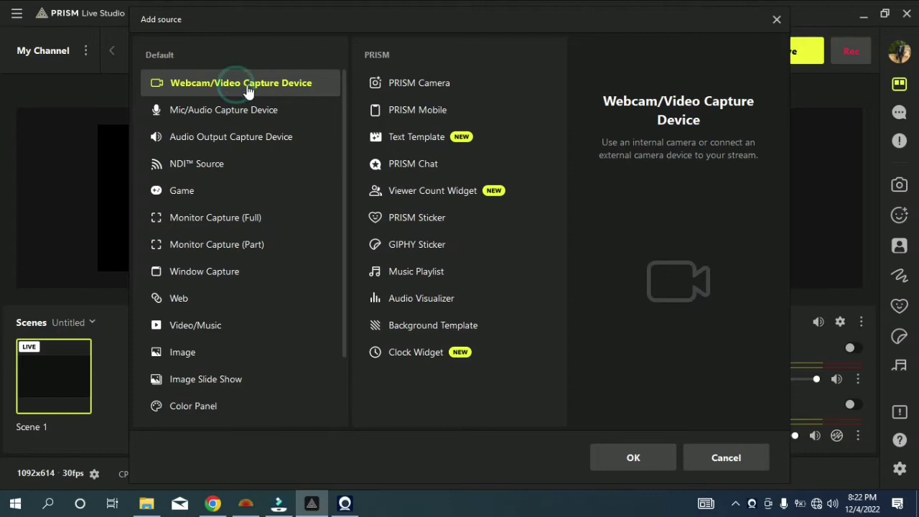
pyautogui.click(623, 461)
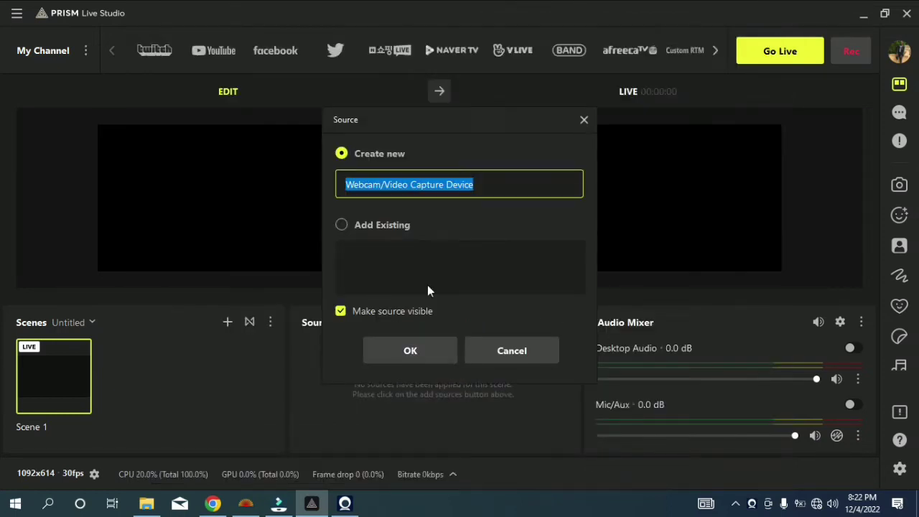
pyautogui.click(412, 351)
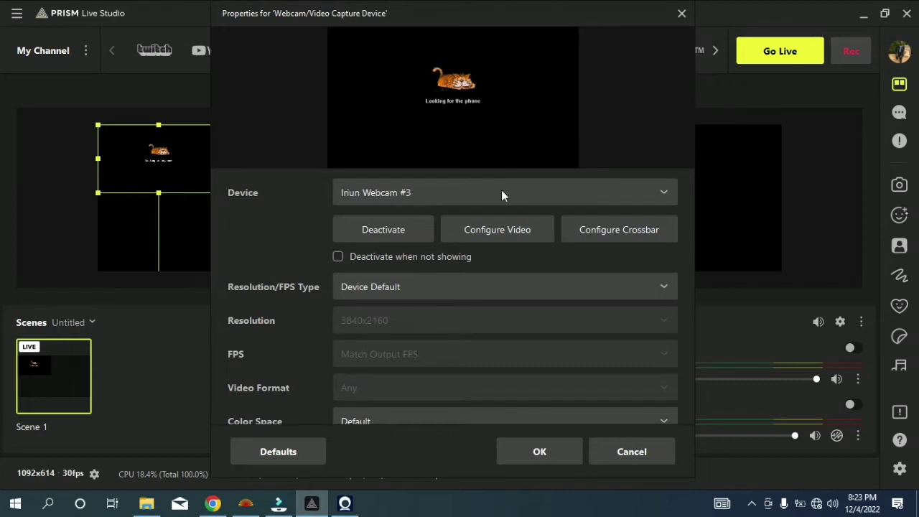
# Step: Set the webcam source's device to Iriun Webcam #3 and confirm the properties
pyautogui.click(663, 194)
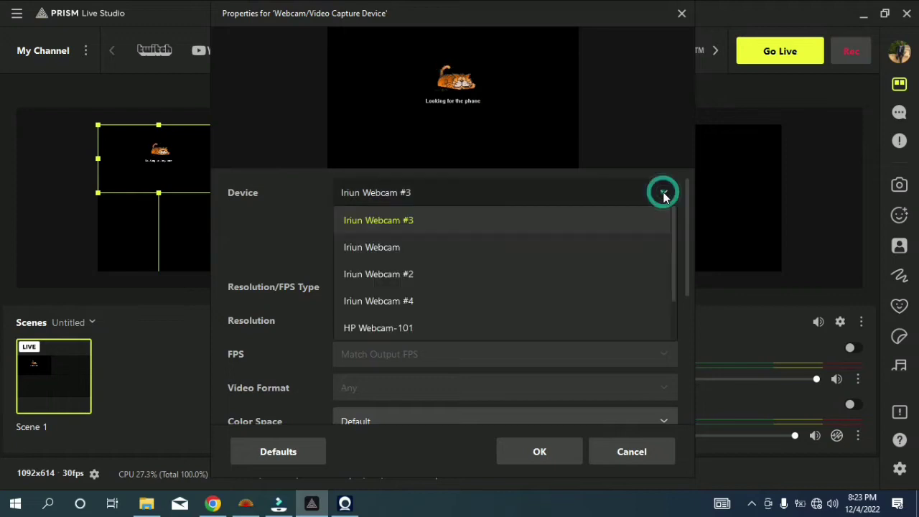
pyautogui.click(376, 250)
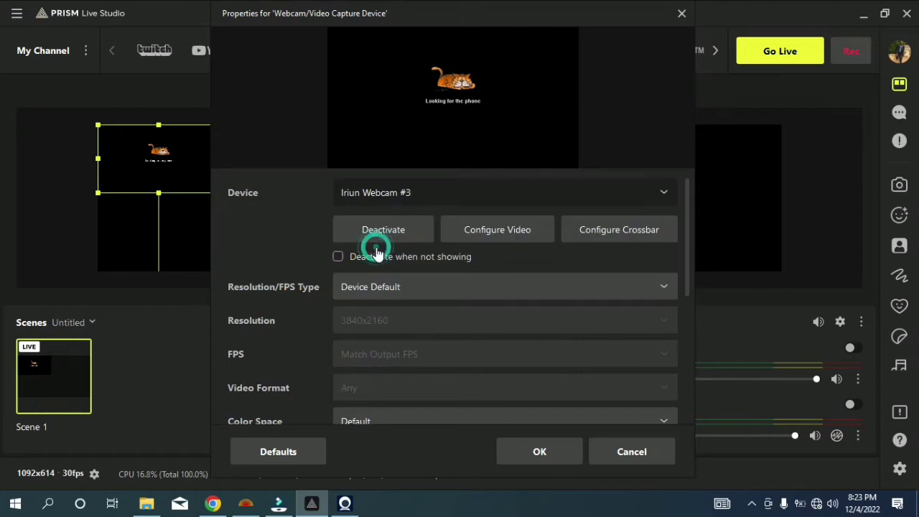
pyautogui.click(555, 451)
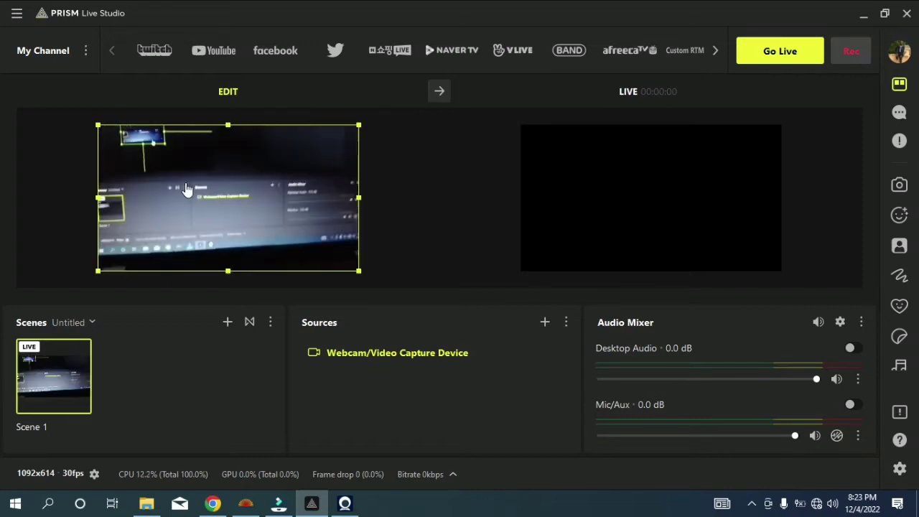
# Step: Fit the phone feed to the whole canvas, send it live, and bring BibleShow forward
pyautogui.hotkey('ctrl', 'f')
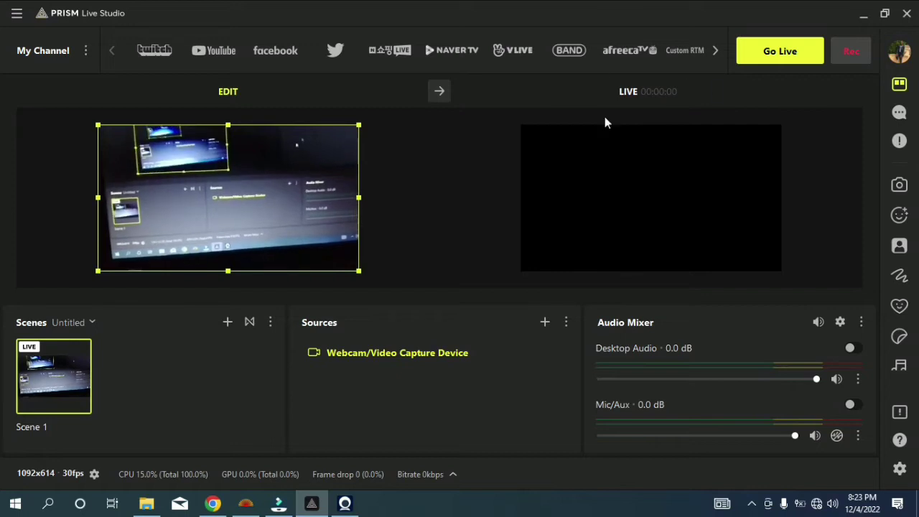
pyautogui.click(439, 93)
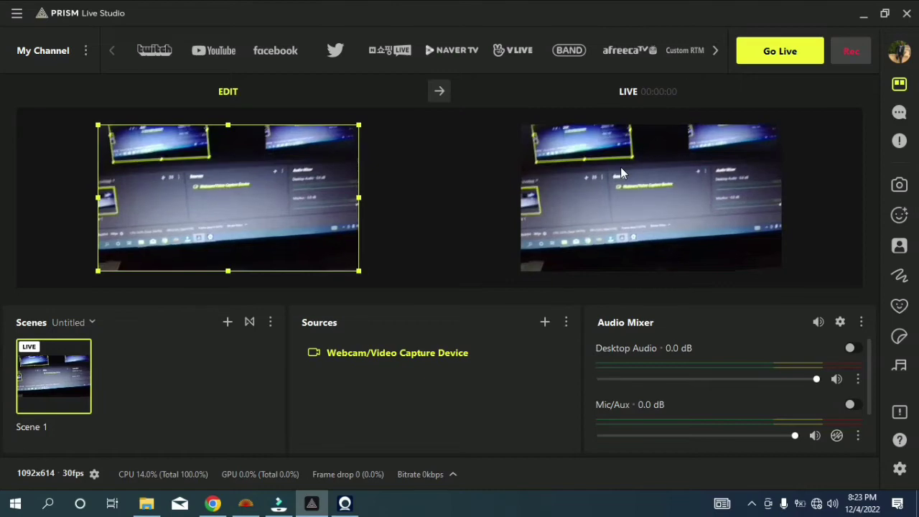
pyautogui.click(248, 504)
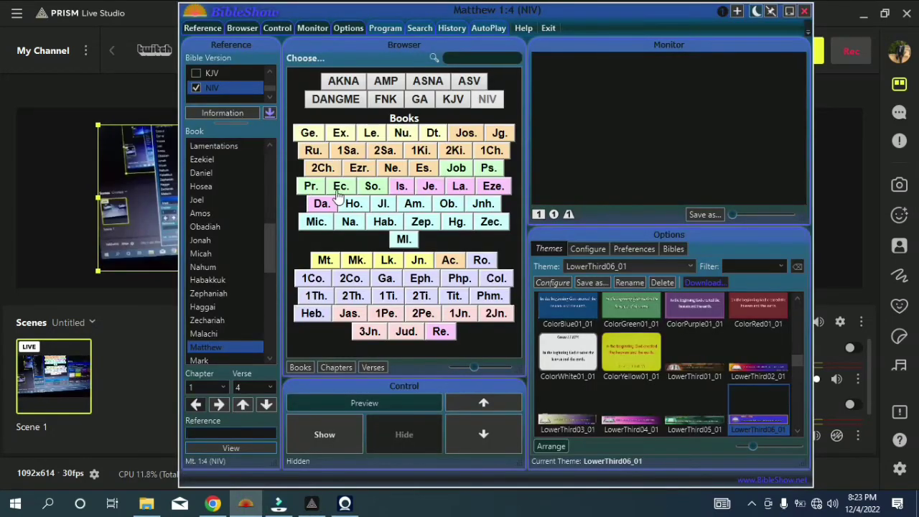
# Step: Show Micah 4:4 (NIV) in the ColorYellow01_01 theme, then minimize BibleShow
pyautogui.click(615, 355)
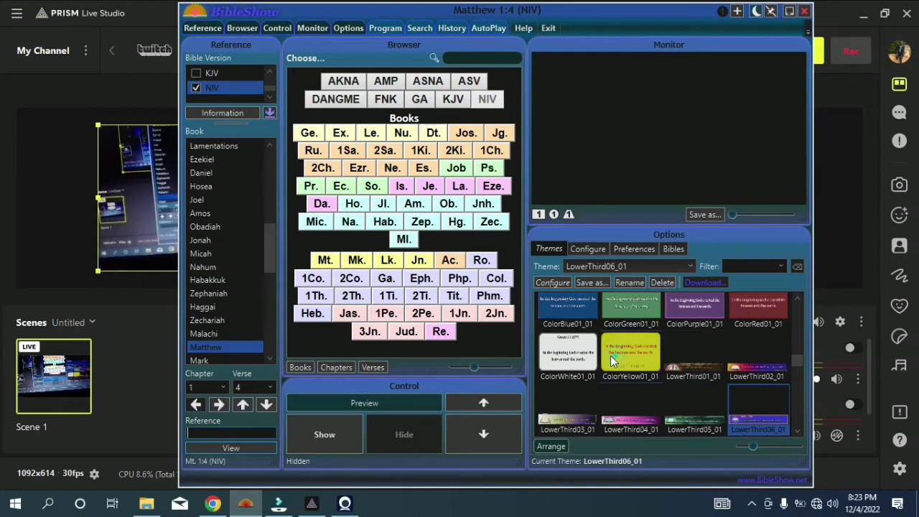
pyautogui.click(316, 223)
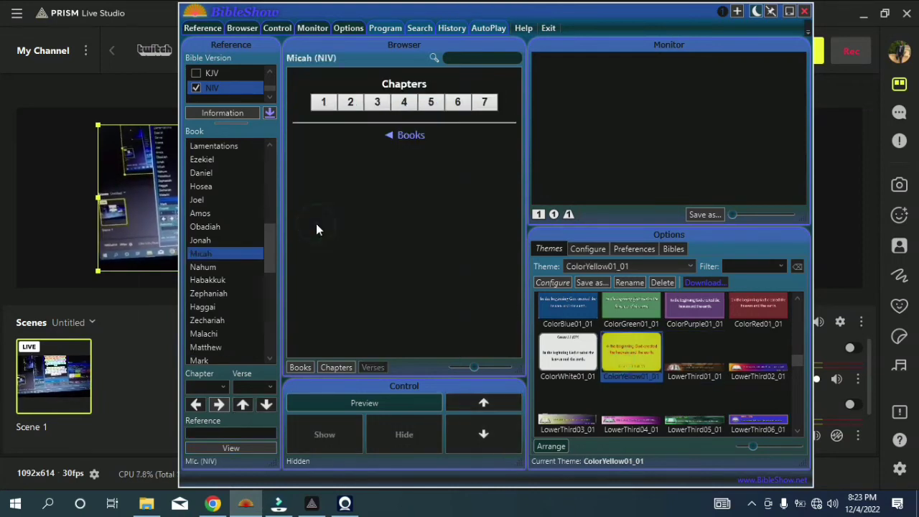
pyautogui.click(403, 105)
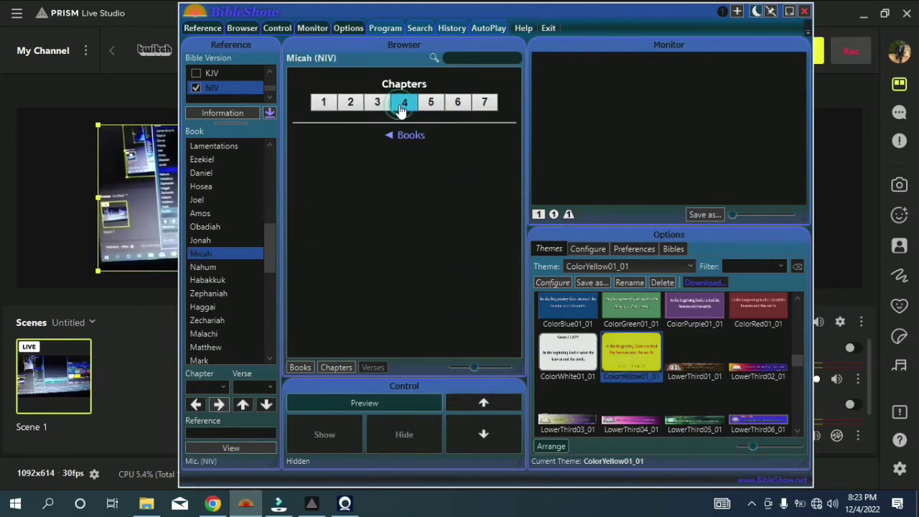
pyautogui.click(390, 103)
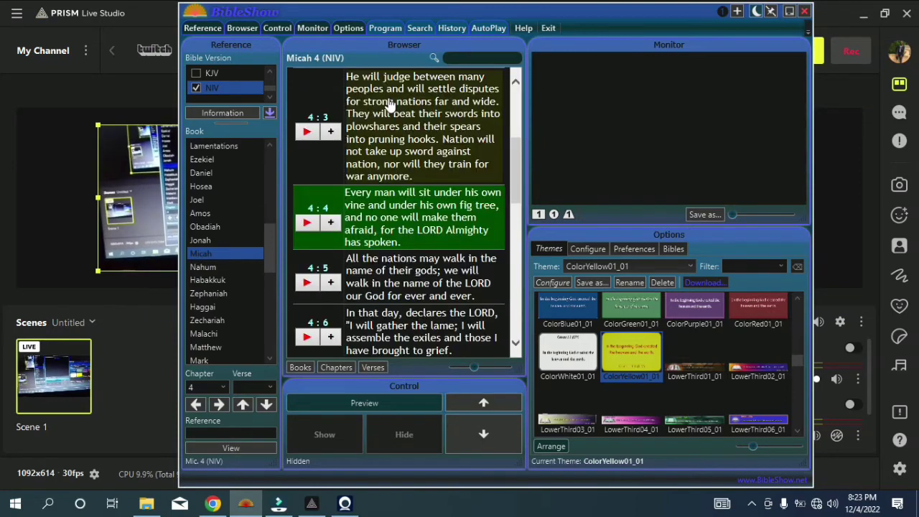
pyautogui.click(308, 227)
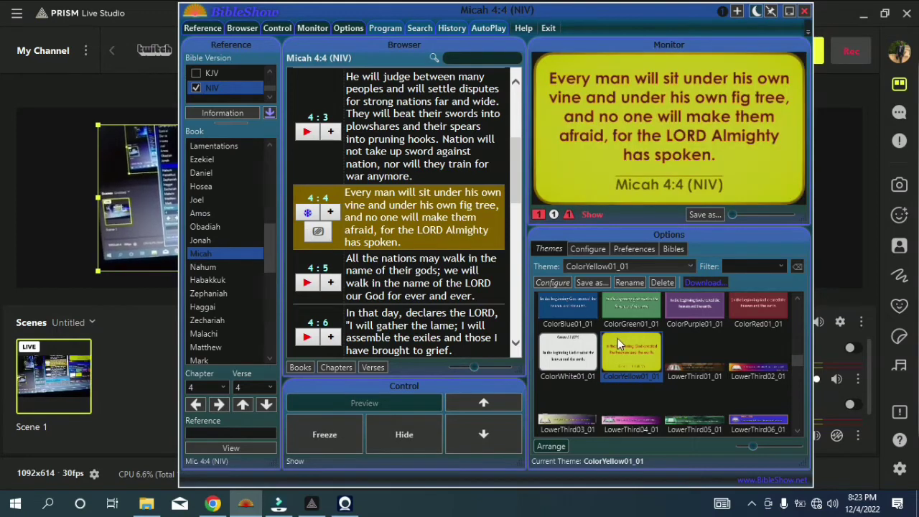
pyautogui.click(787, 15)
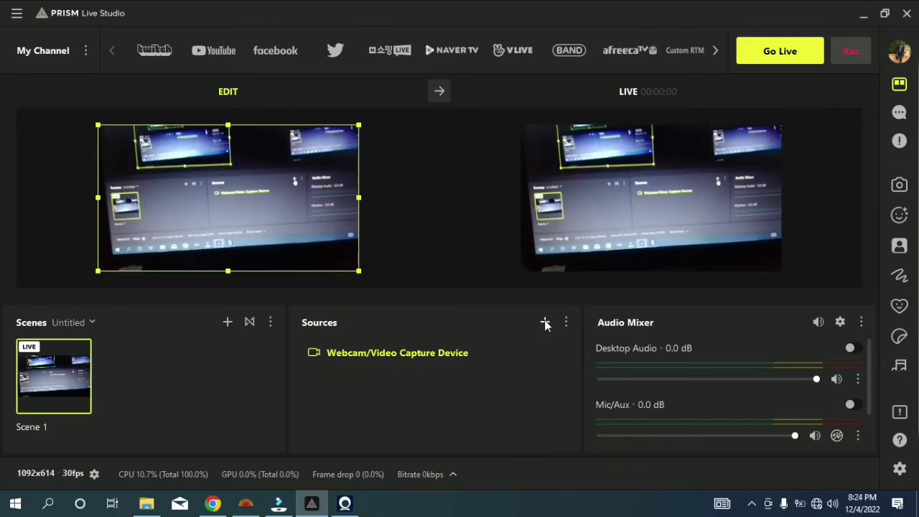
# Step: Add an NDI™ Source with its default name and open its properties
pyautogui.click(544, 323)
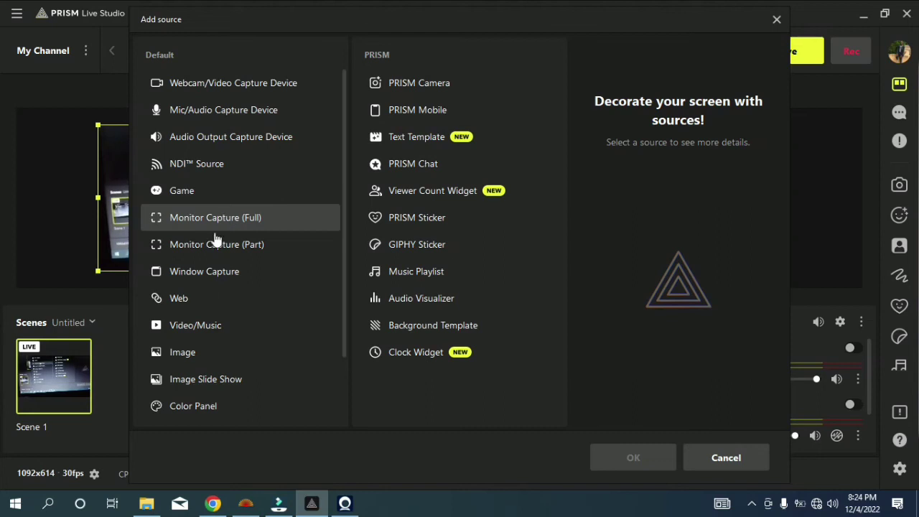
pyautogui.click(222, 171)
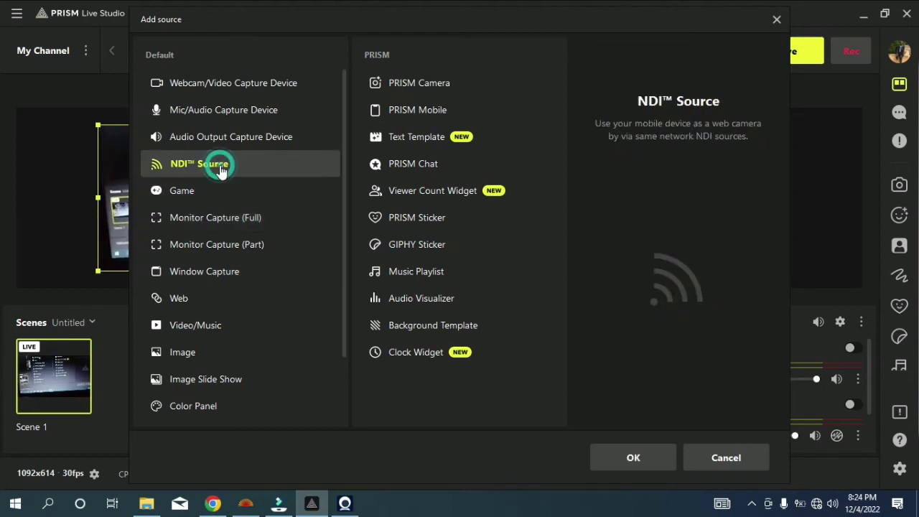
pyautogui.click(633, 459)
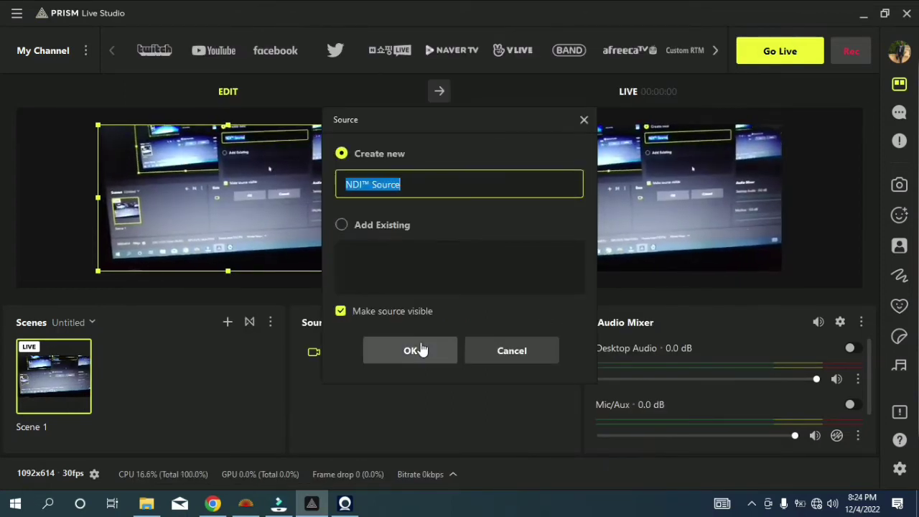
pyautogui.click(421, 351)
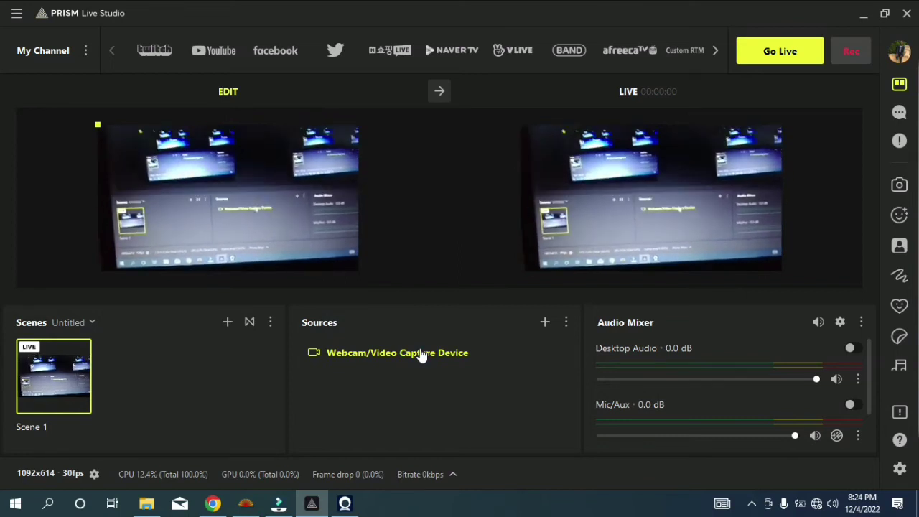
pyautogui.doubleClick(421, 352)
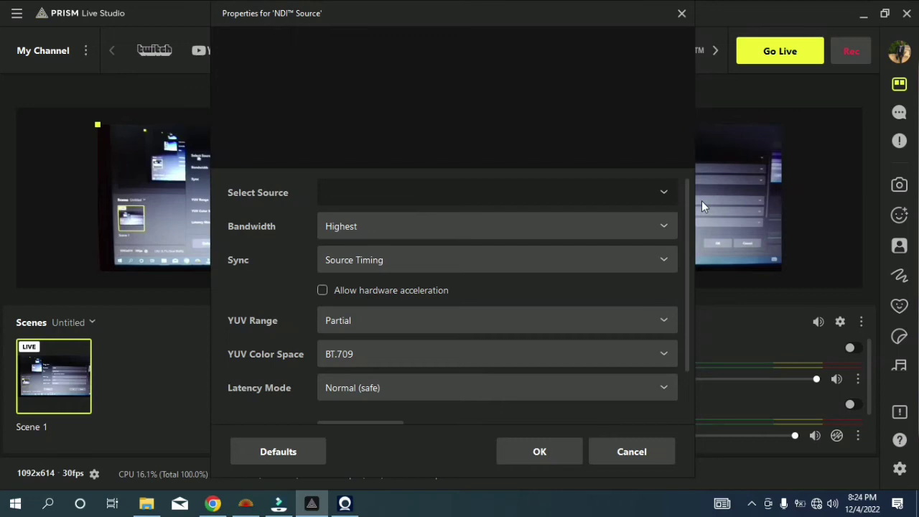
# Step: Point the NDI™ Source at the DESKTOP (BibleShowNDI) feed and confirm
pyautogui.click(660, 193)
pyautogui.click(515, 221)
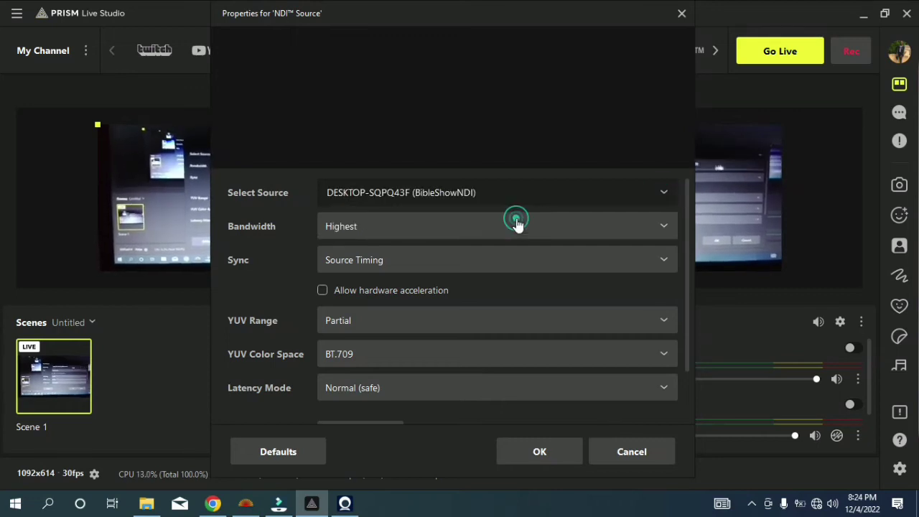
pyautogui.click(543, 452)
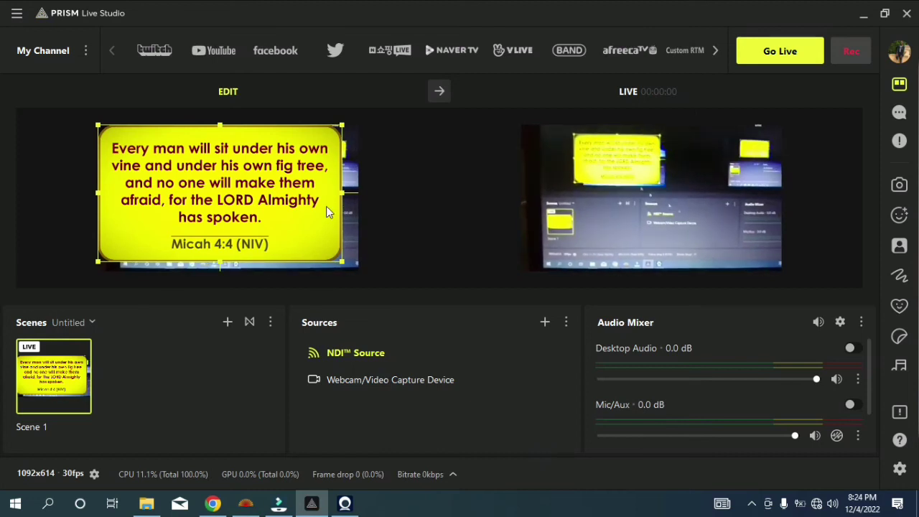
# Step: Nudge the Micah 4:4 verse overlay slightly right and push the scene to live output
pyautogui.click(279, 217)
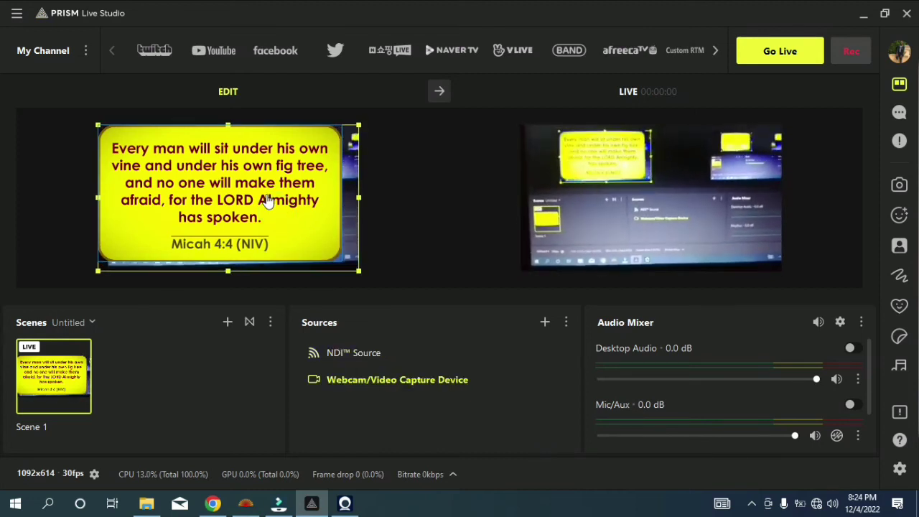
pyautogui.click(243, 192)
pyautogui.moveTo(242, 192); pyautogui.dragTo(249, 192)
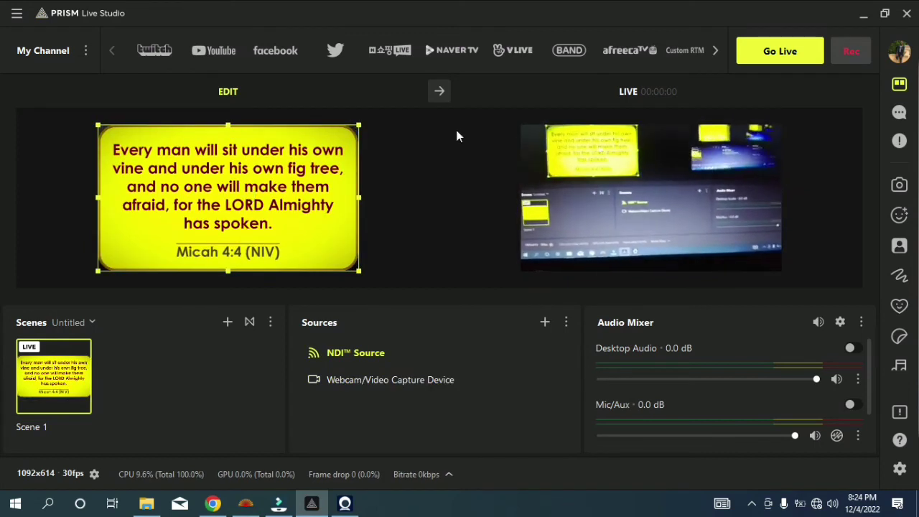
pyautogui.click(445, 94)
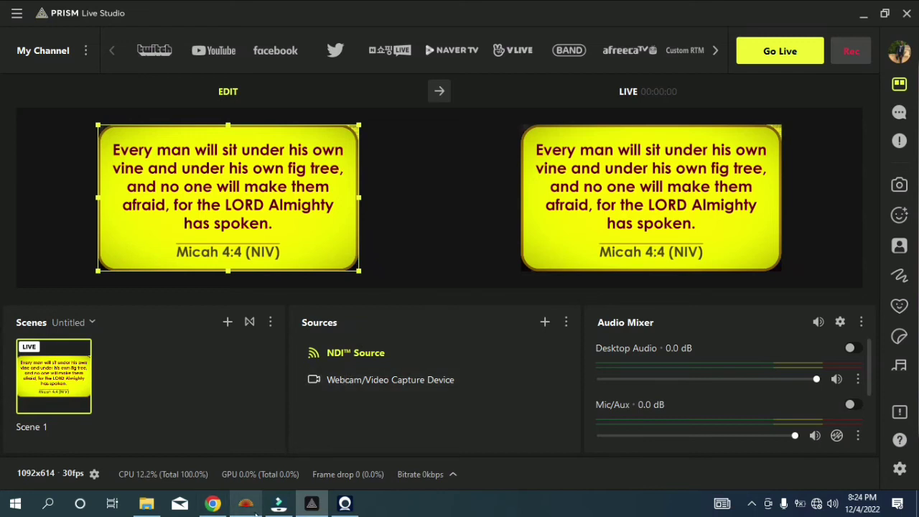
# Step: Switch BibleShow's verse theme to LowerThird02_01, then minimize BibleShow
pyautogui.moveTo(248, 506)
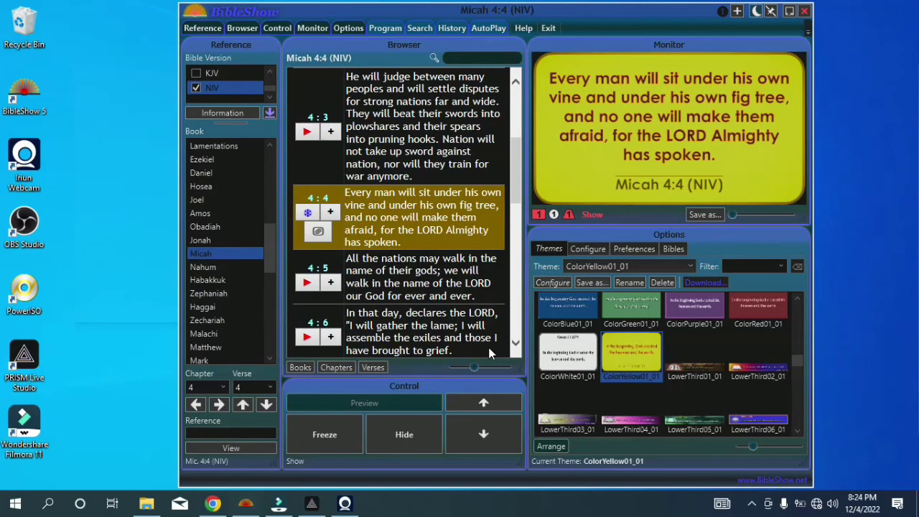
pyautogui.click(251, 462)
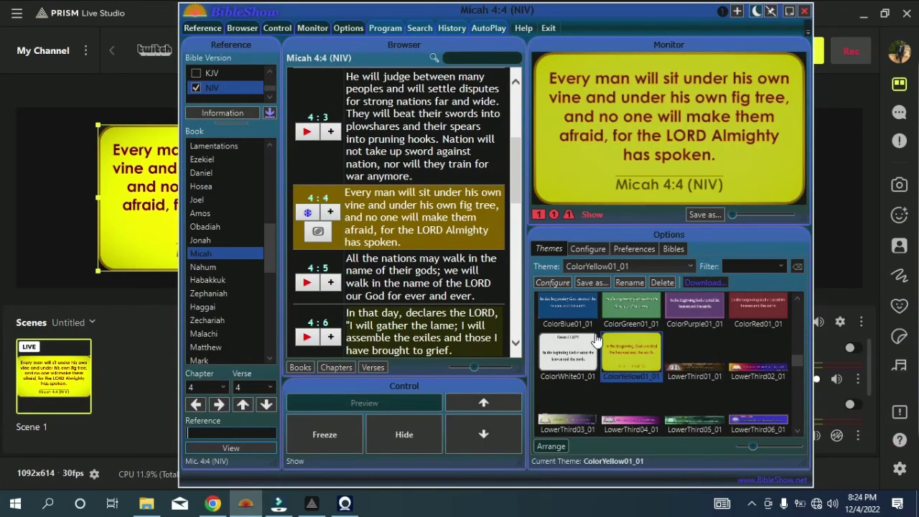
pyautogui.click(761, 353)
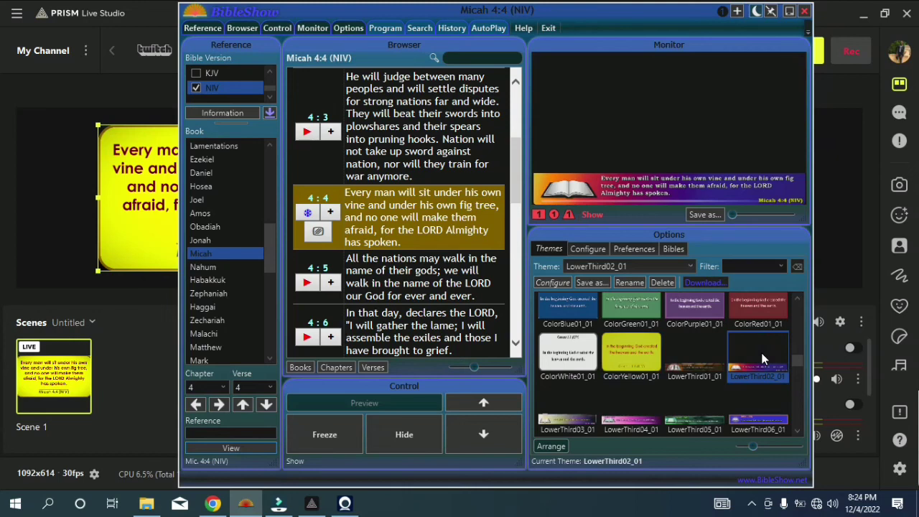
pyautogui.click(789, 13)
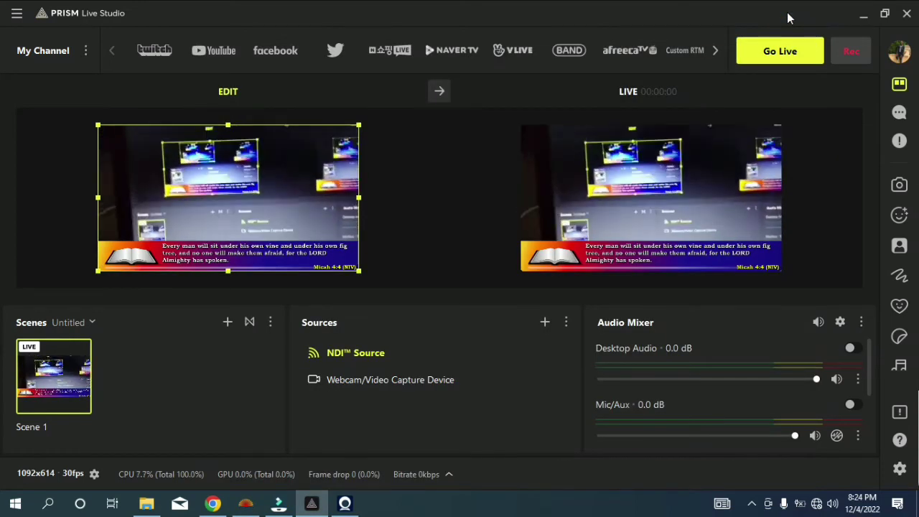